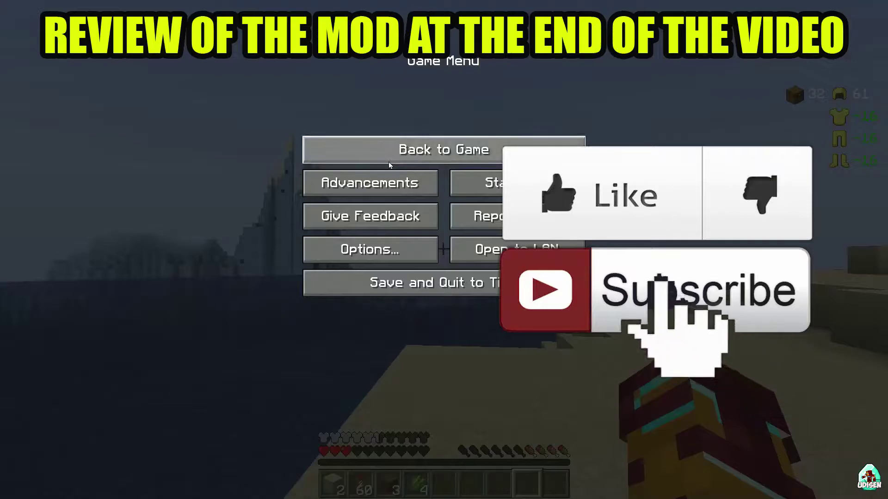
Resume the game, walk across the beach and hit the turtle.
click(389, 162)
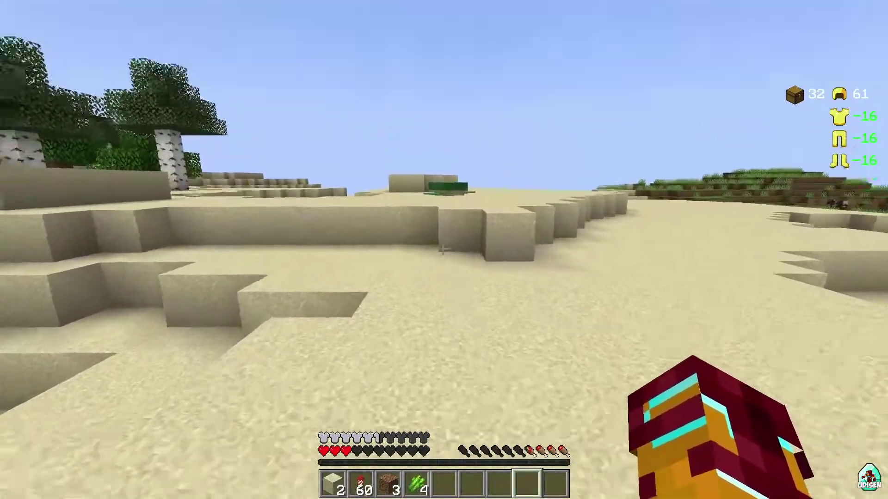
key(w)
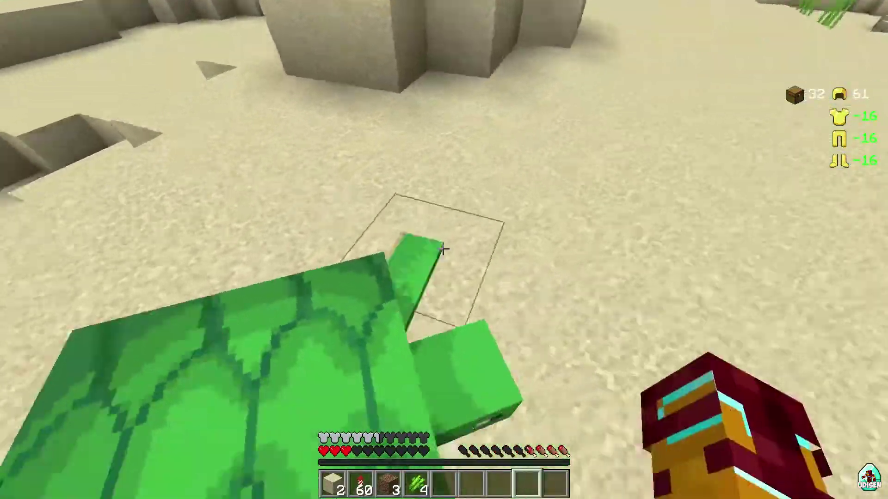
click(442, 250)
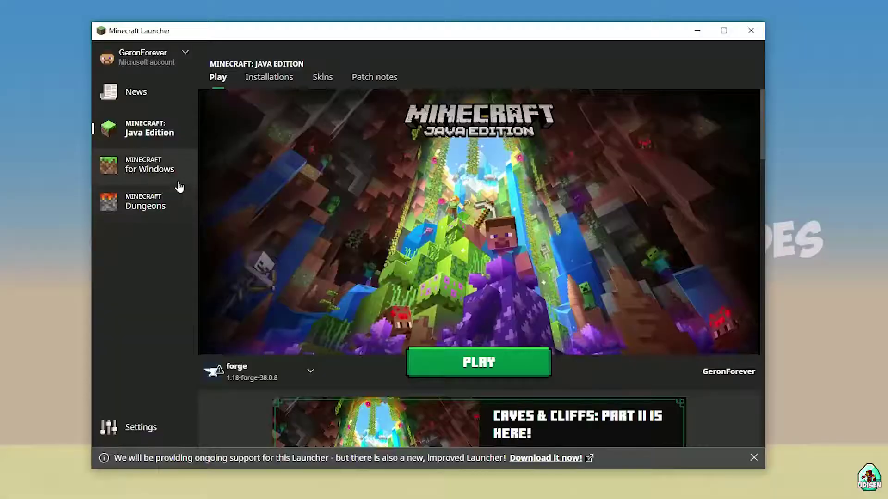
Visit the News page, then return to the Java Edition Installations list.
click(142, 97)
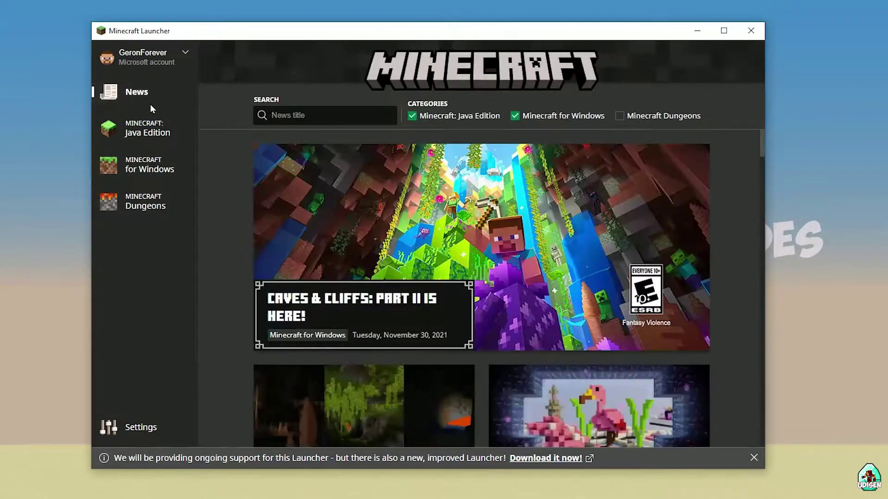
click(152, 133)
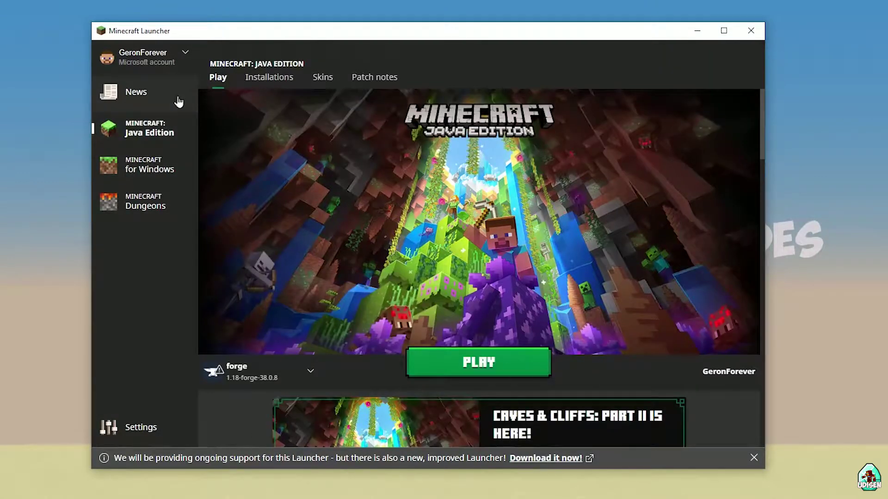
click(262, 79)
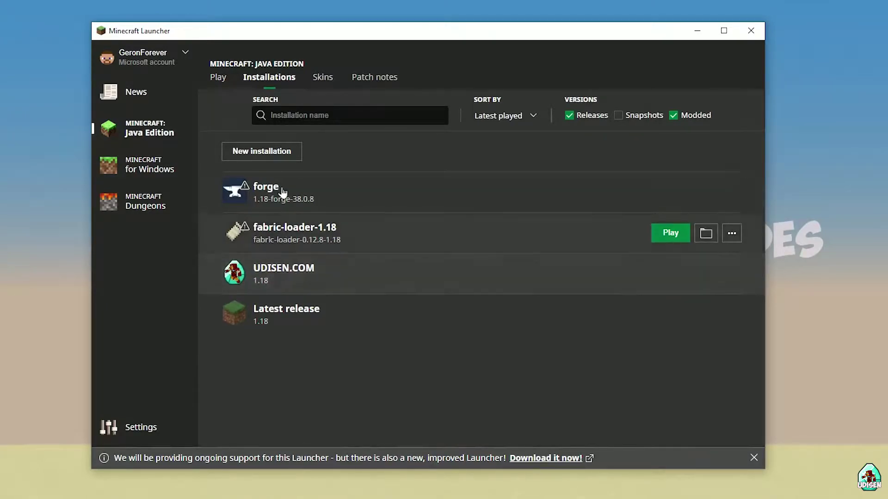
Start a new installation with a throwaway name, cancel it, and edit UDISEN.COM instead.
click(272, 156)
click(360, 160)
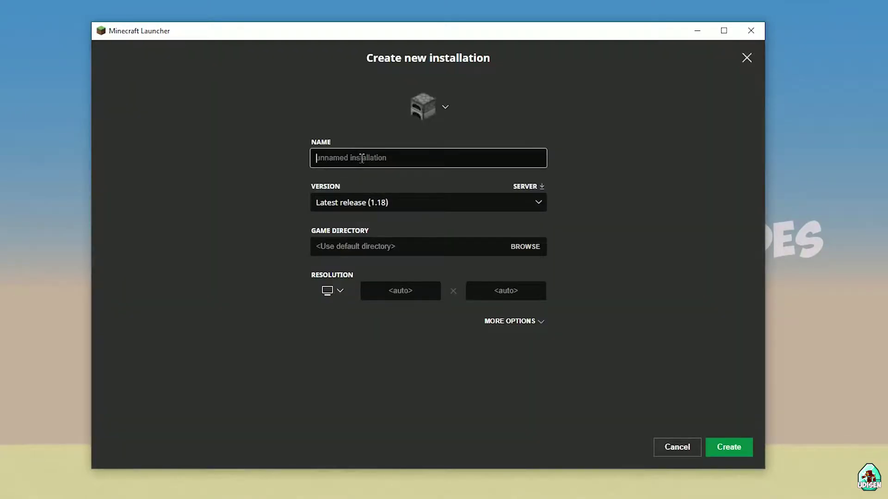
text(hnghnhgnhgnghnhgn)
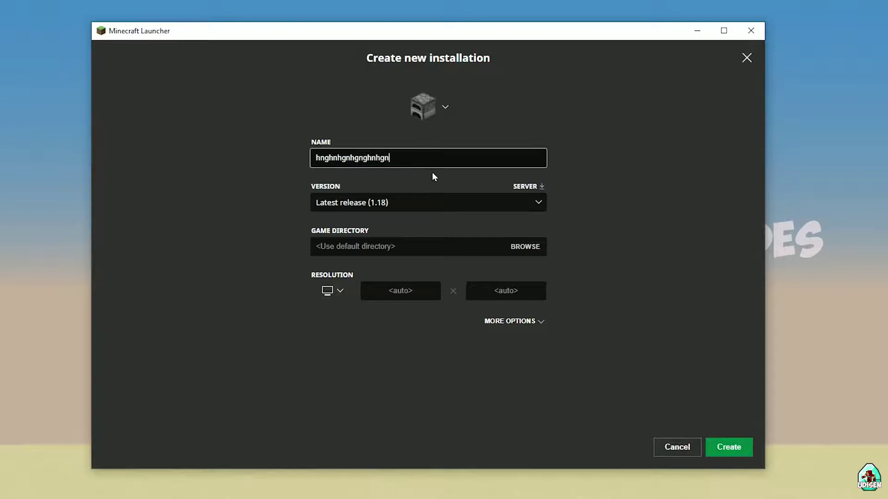
click(677, 448)
click(430, 279)
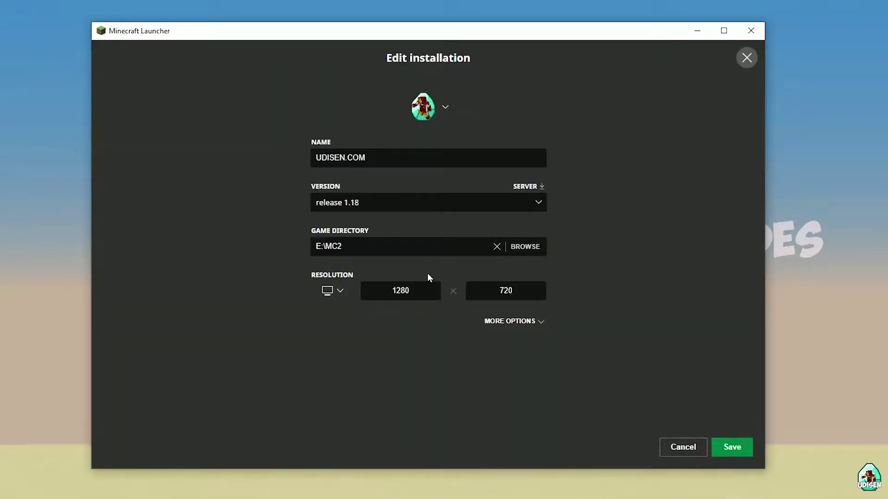
Open and close the Version list several times, scrolling through the available versions.
click(386, 203)
click(365, 205)
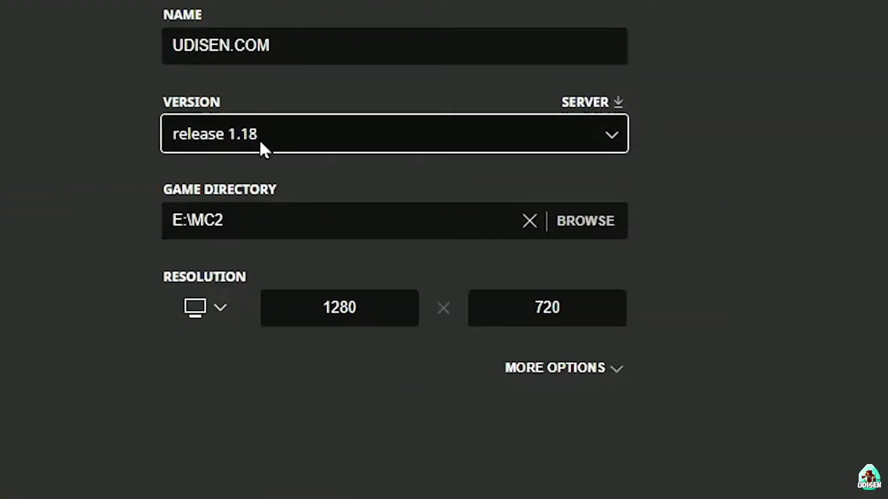
click(262, 143)
click(244, 326)
click(202, 141)
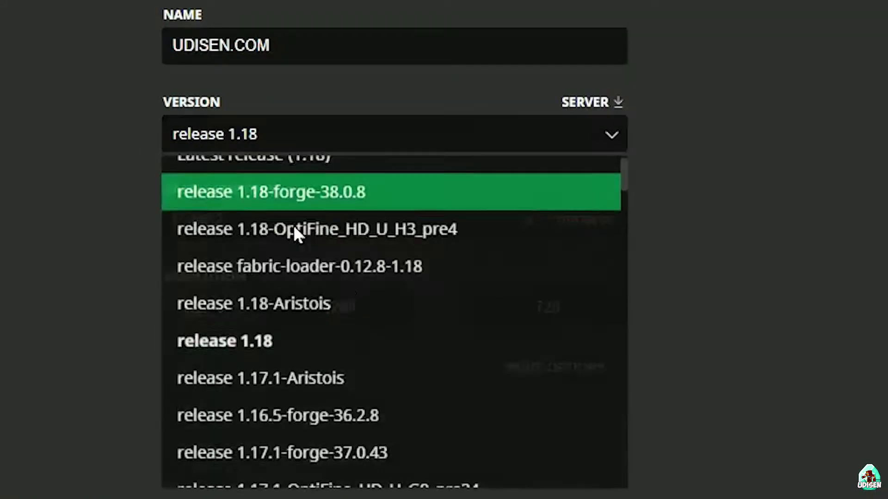
scroll(324, 268, down, 1)
scroll(410, 343, down, 6)
scroll(404, 284, up, 3)
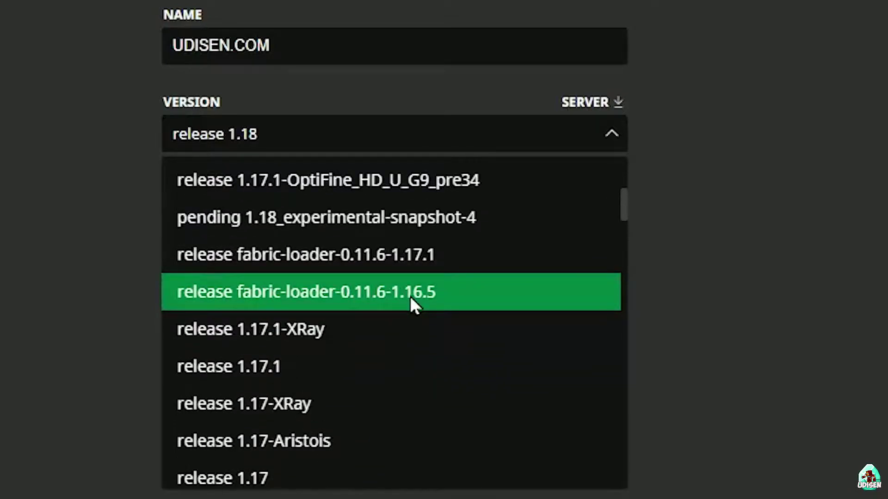
Try 1.18_experimental-snapshot-4, switch back to release 1.18, and save the installation.
click(387, 225)
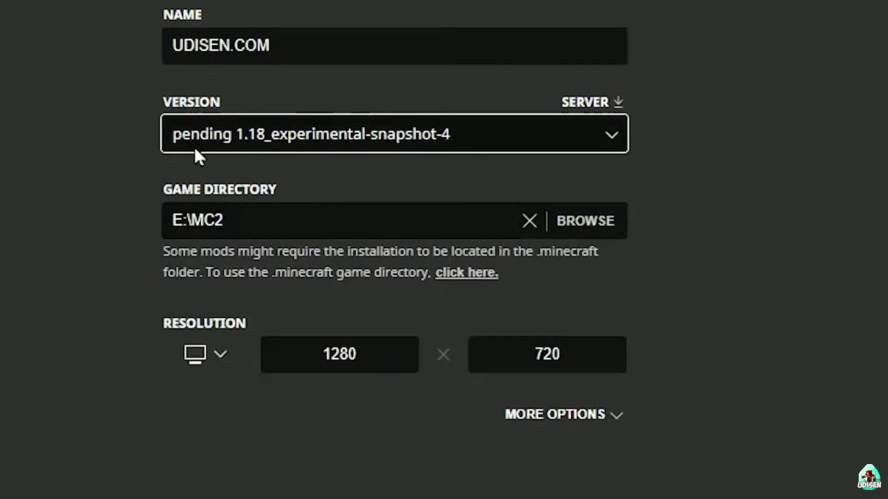
click(357, 137)
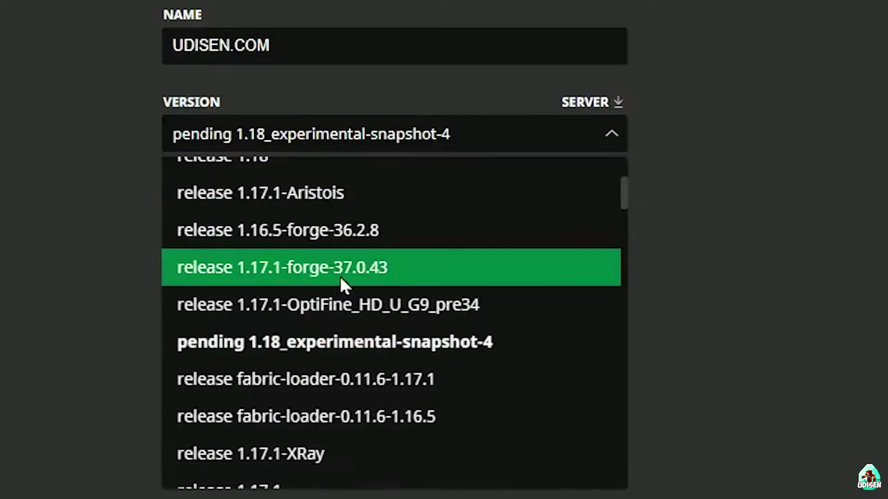
scroll(334, 306, up, 2)
click(304, 307)
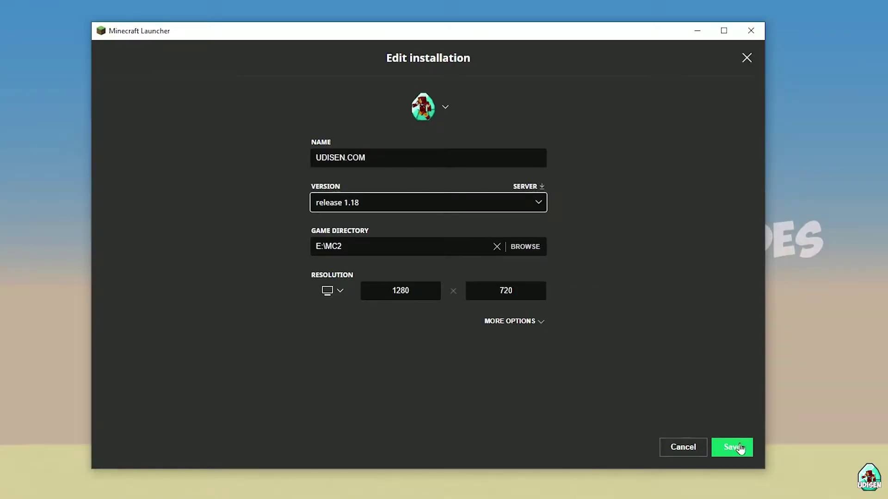
click(740, 447)
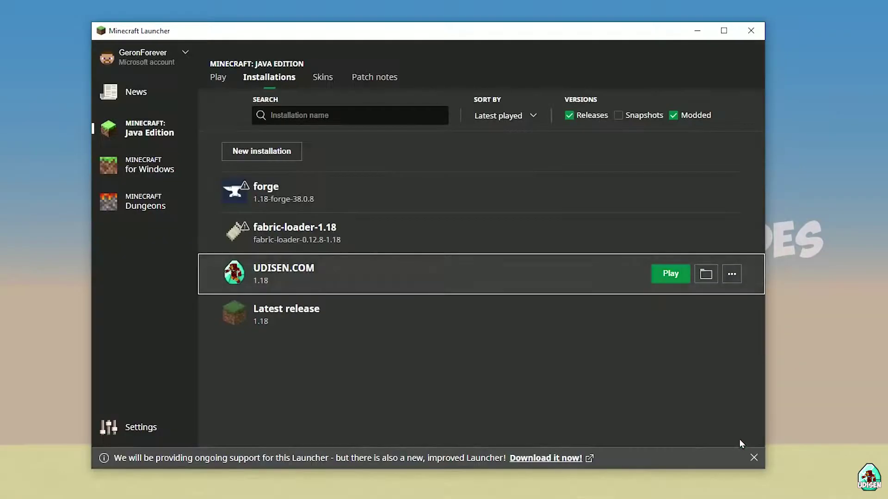
Launch UDISEN.COM to the Minecraft 1.18 title screen, then close the game and launcher.
click(663, 276)
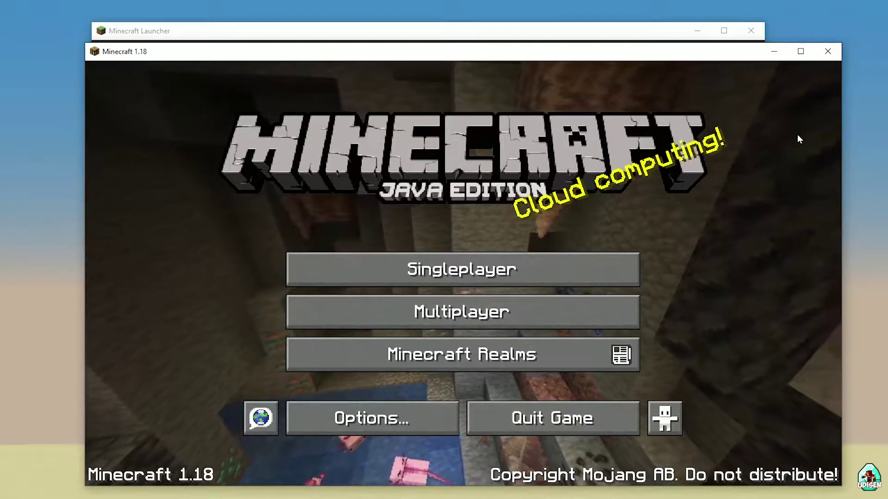
click(828, 52)
click(750, 31)
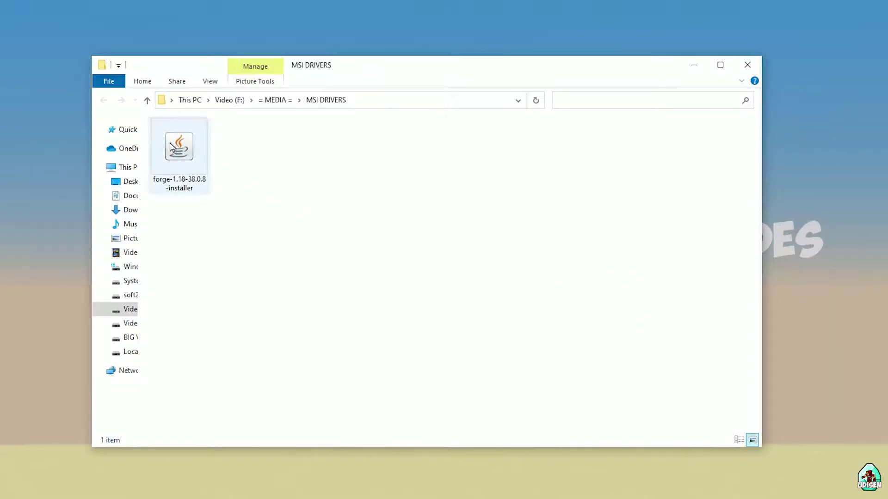
Select forge-1.18-38.0.8-installer in MSI DRIVERS, backing out of a rename with the name unchanged.
click(179, 151)
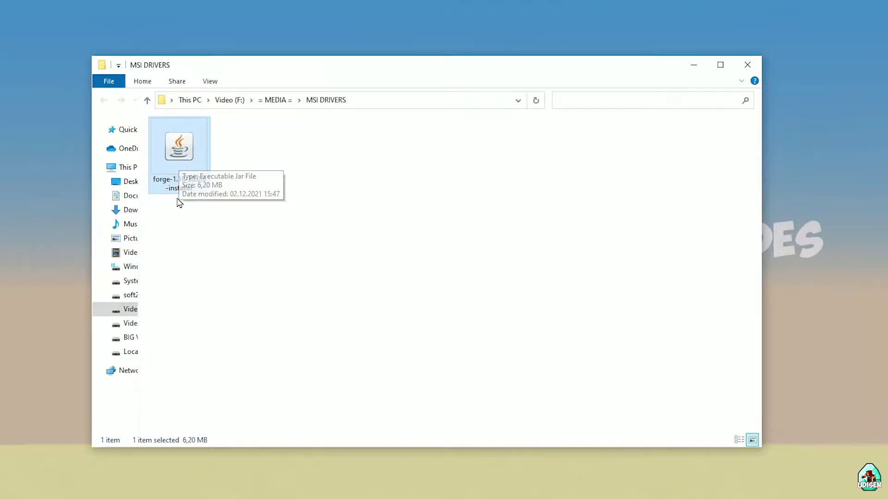
click(179, 183)
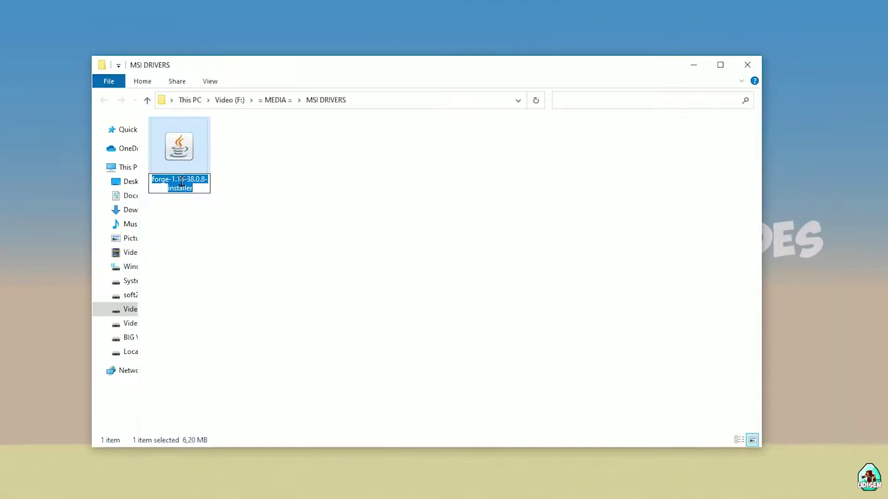
drag(184, 179, 152, 180)
key(Return)
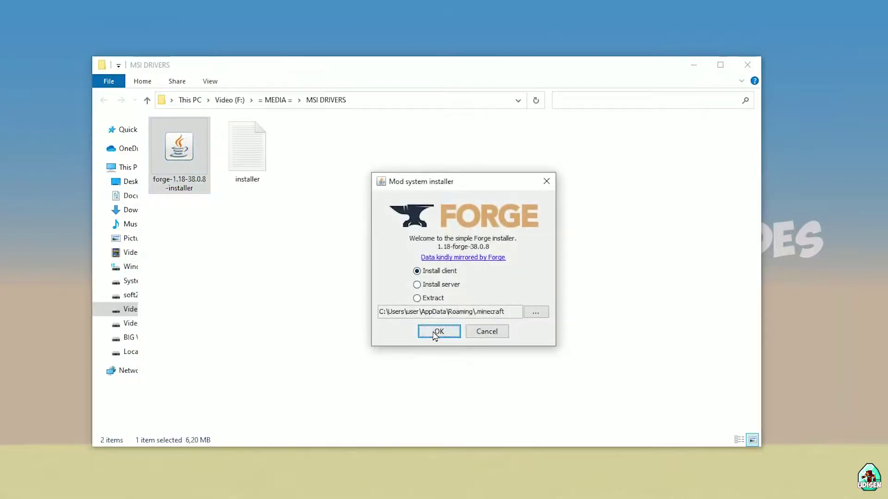
Install the Forge 1.18-forge-38.0.8 client and dismiss the completion notice.
click(437, 331)
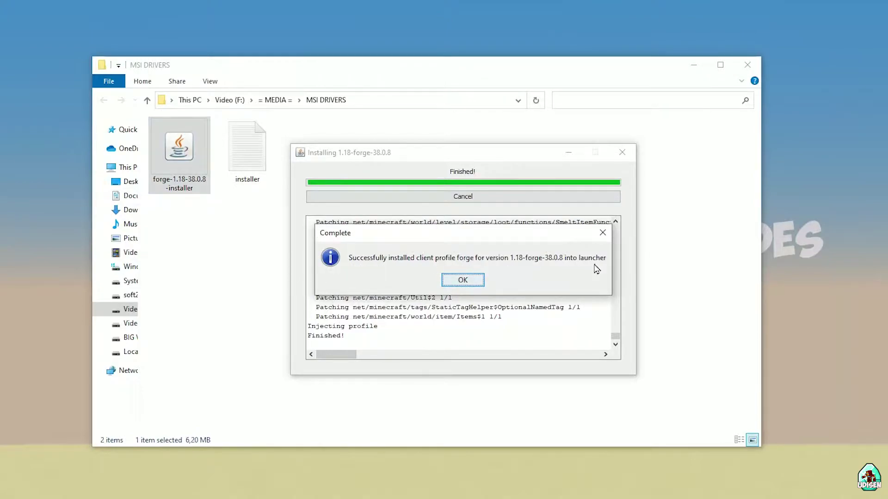
click(603, 233)
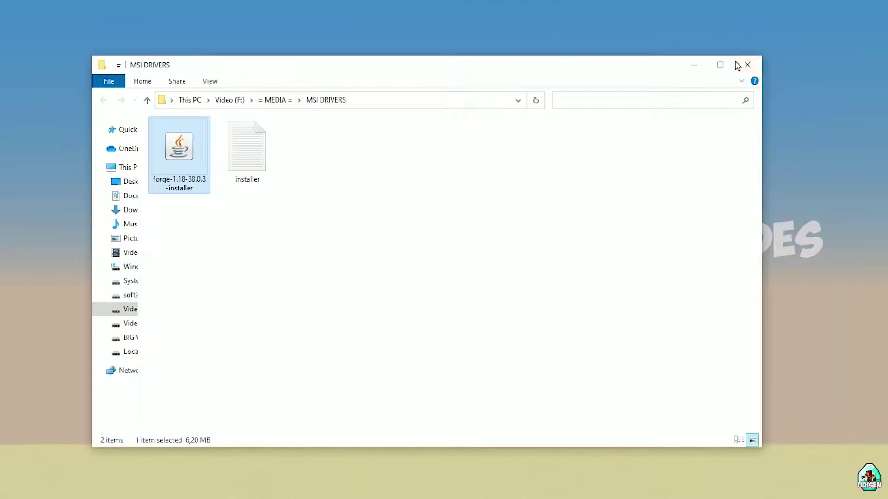
Minimize File Explorer and open the forge installation's settings from the Installations list.
click(693, 65)
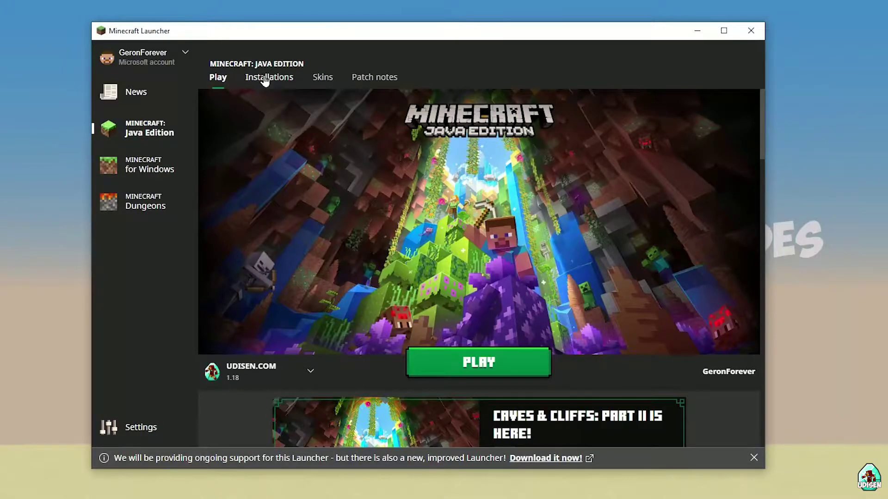
click(264, 78)
mouse_move(410, 246)
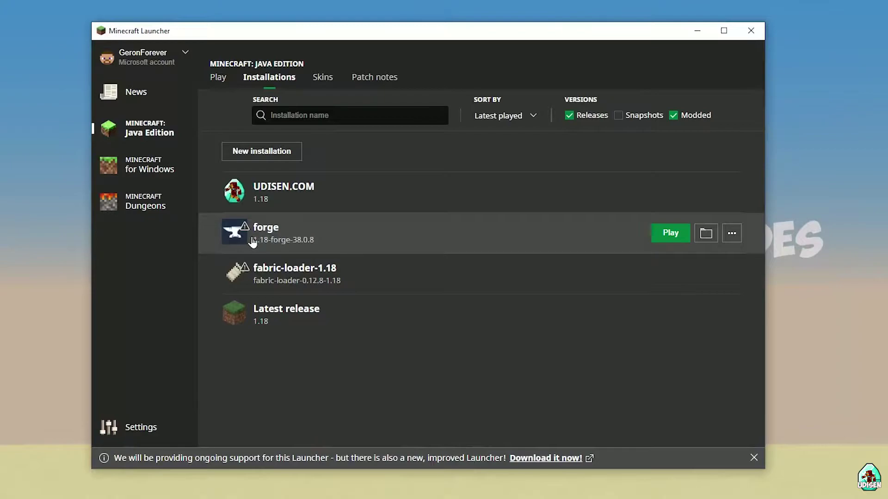
click(359, 246)
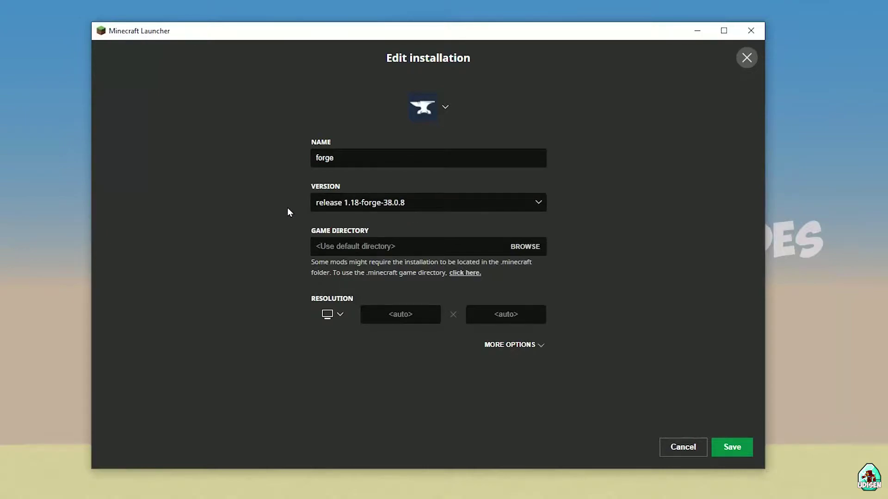
Confirm the version is release 1.18-forge-38.0.8, then cancel without changes.
click(428, 206)
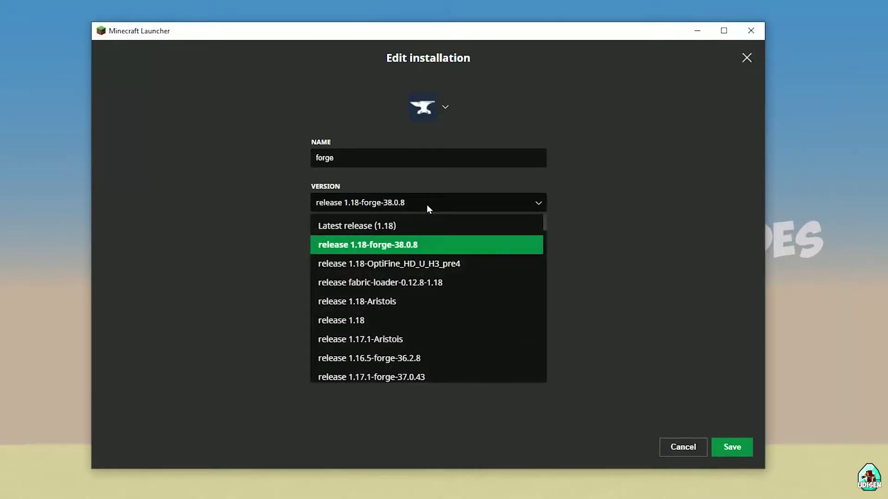
click(426, 204)
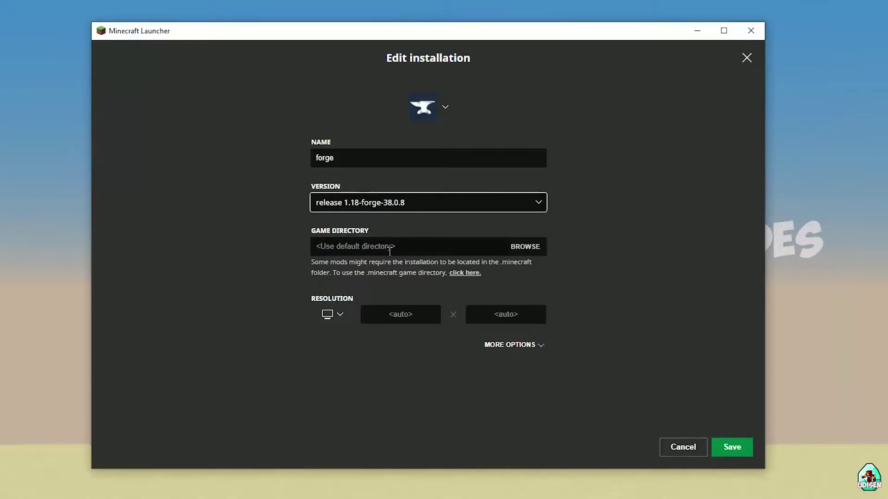
click(403, 206)
click(365, 244)
click(686, 447)
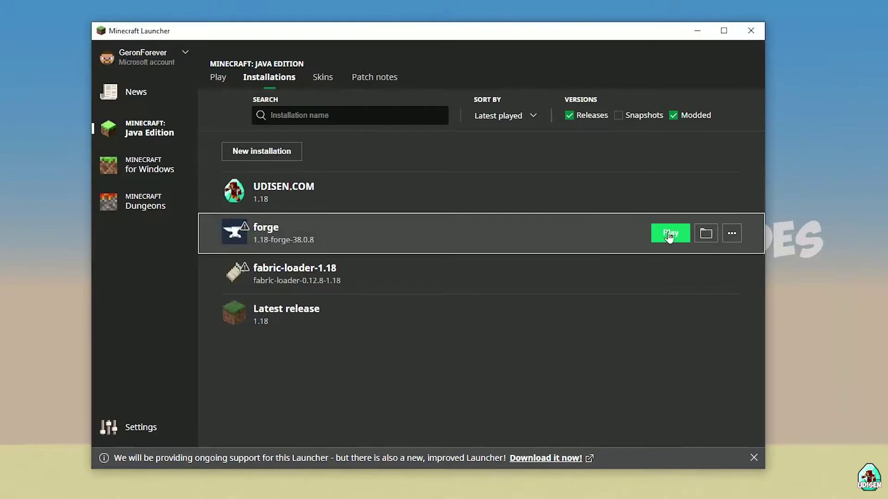
Open the forge installation's game folder and its mods subfolder.
click(705, 234)
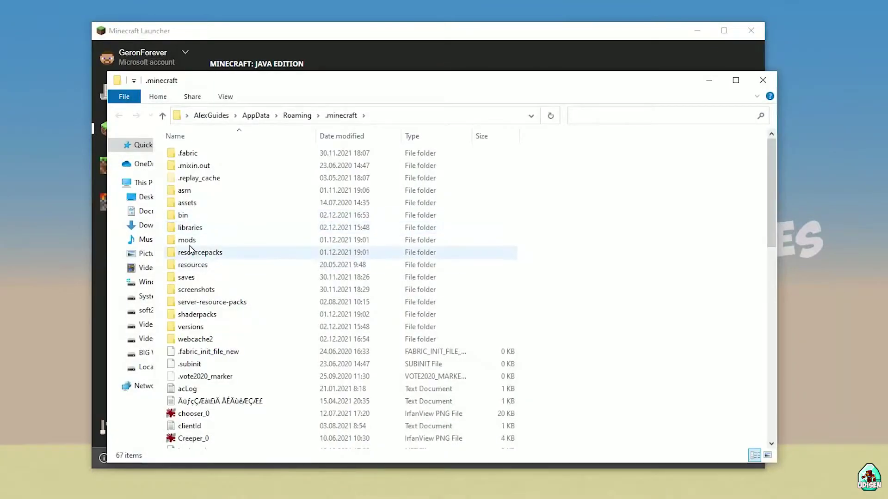
click(182, 240)
click(180, 253)
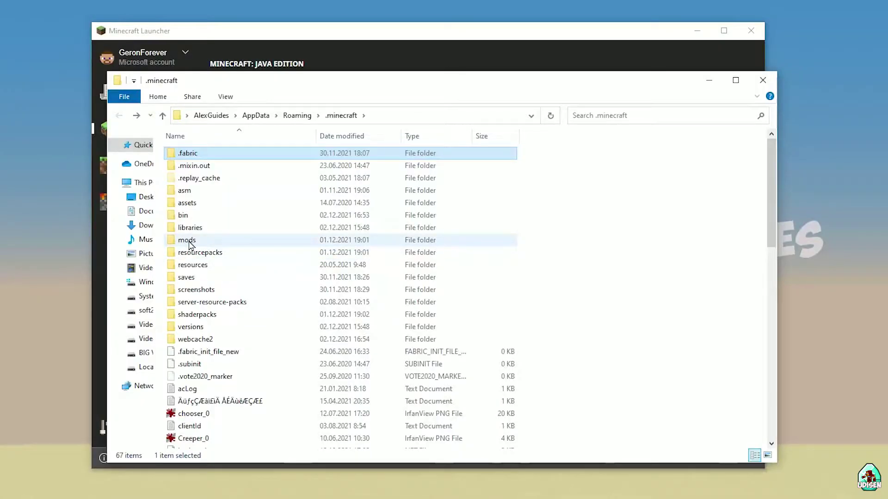
double_click(187, 240)
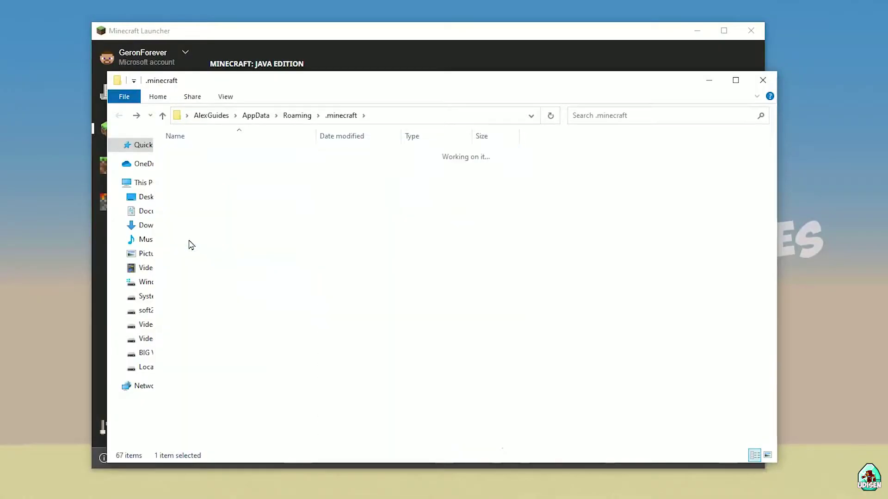
click(706, 82)
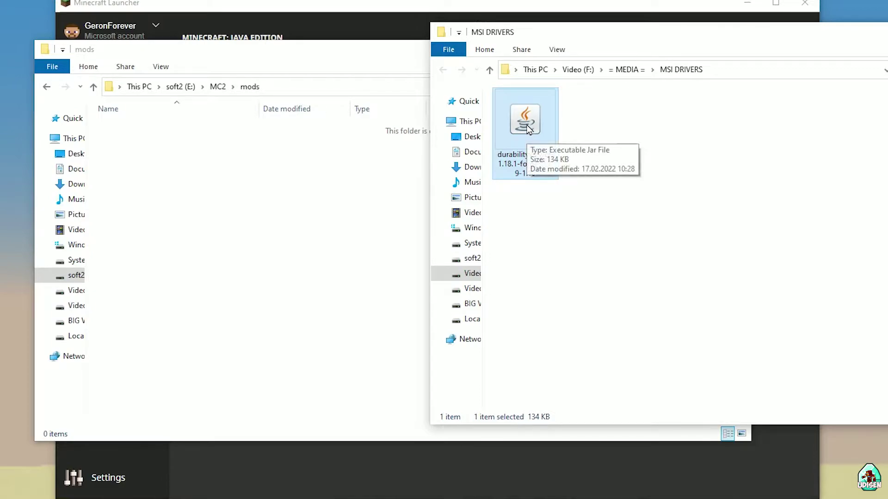
Copy durabilityviewer-1.18.1-forge39.0.9-1.10 into E:\MC2\mods and close both Explorer windows.
drag(527, 124, 190, 184)
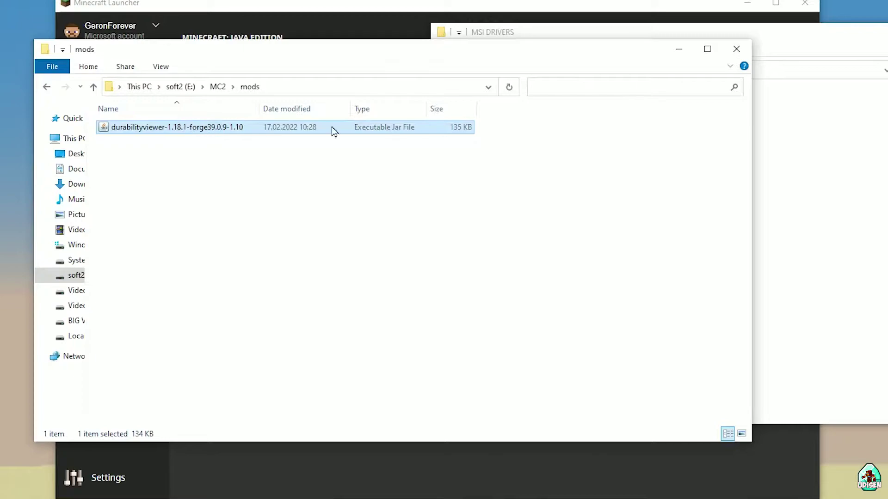
click(678, 49)
key(alt+F4)
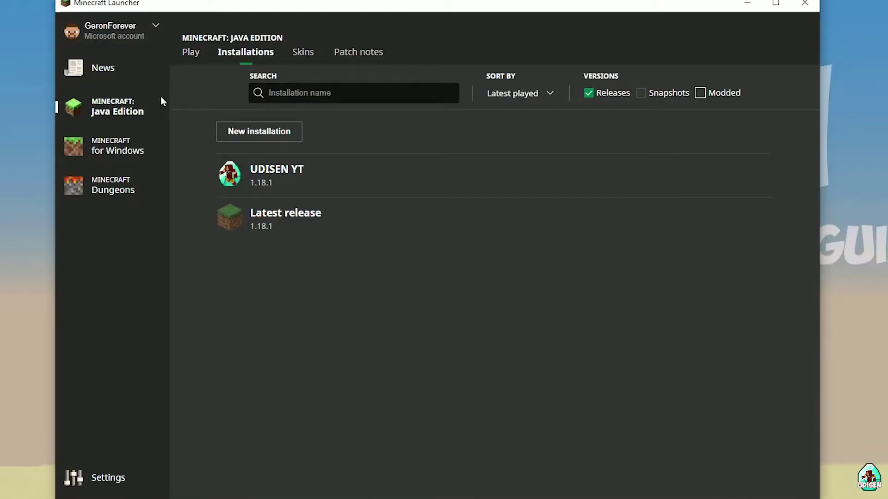
Show modded installations and rename the forge profile to forge 1.18.1.
click(699, 92)
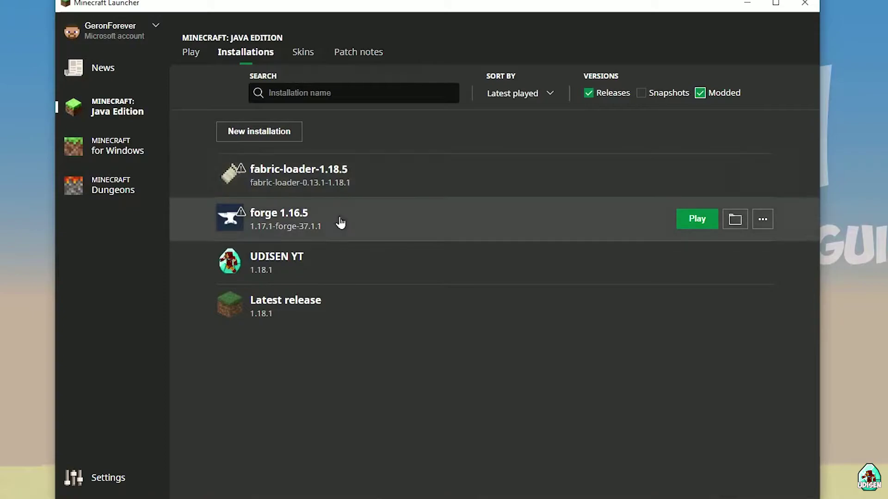
click(342, 221)
click(394, 140)
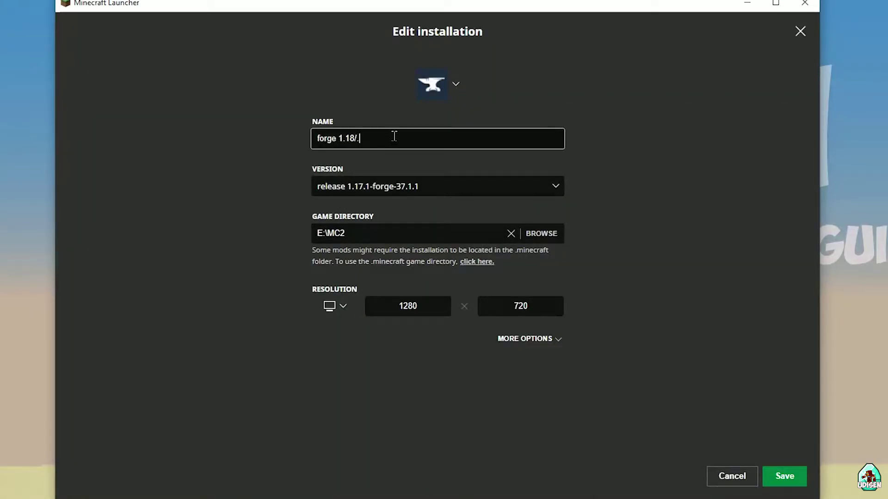
text(.1)
Set its version to release 1.18.1-forge-39.0.0 and save.
click(411, 186)
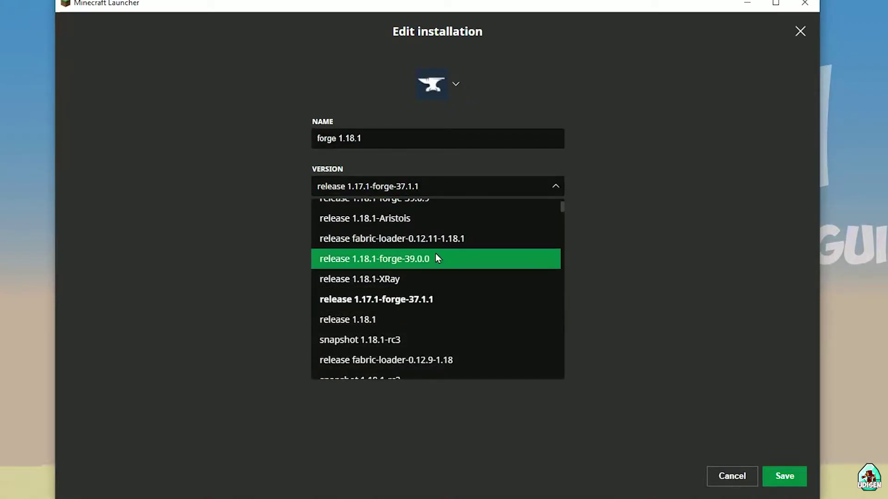
click(380, 257)
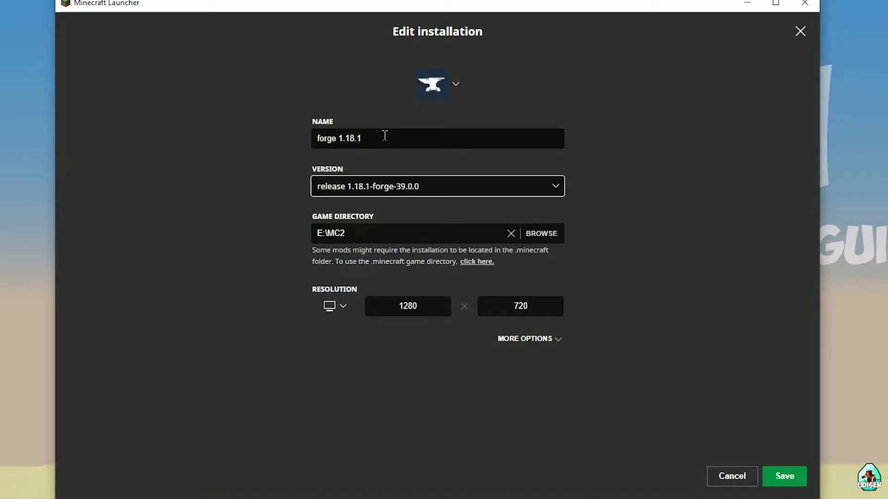
click(352, 191)
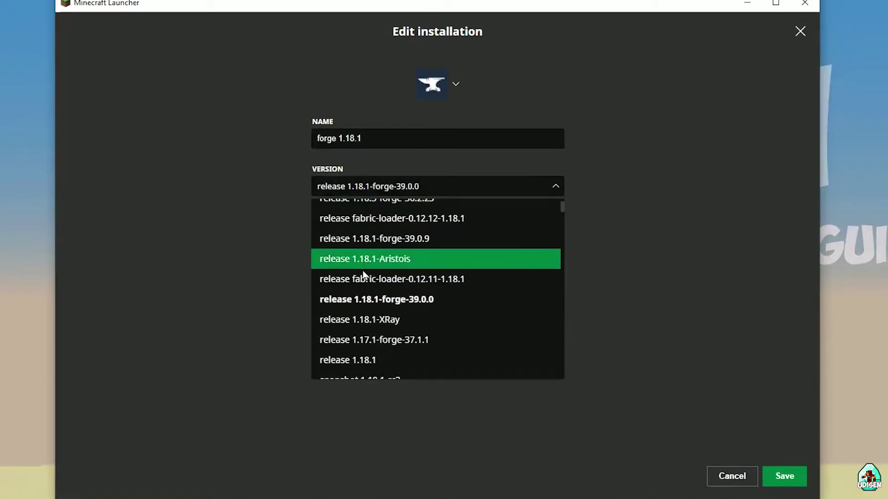
click(365, 295)
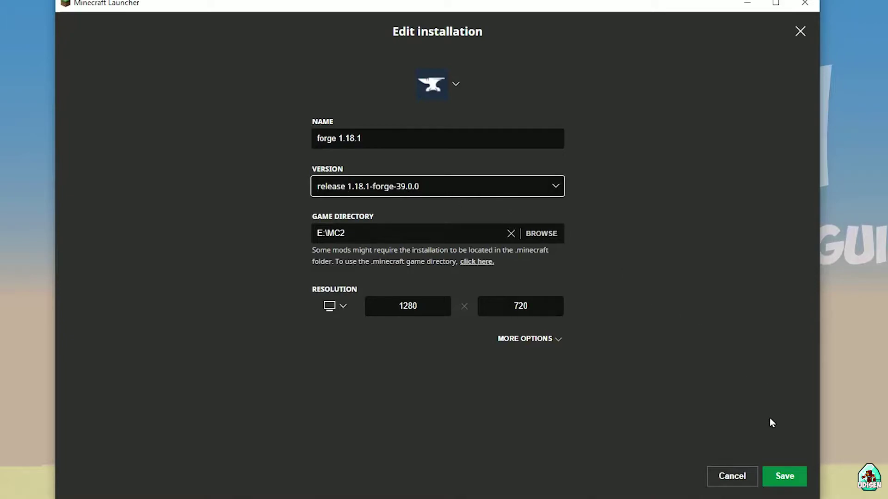
click(786, 478)
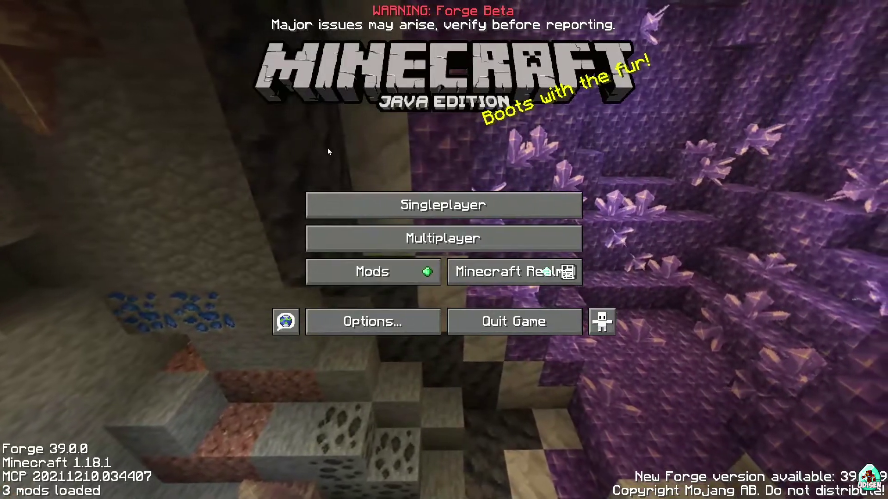
Open the Mods list to see Forge 39.0.0 and Giselbaers Durability Viewer loaded.
click(344, 269)
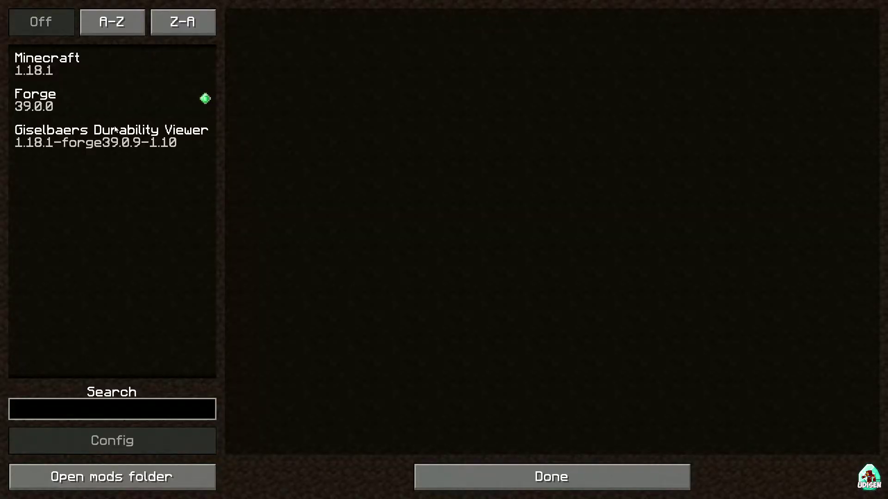